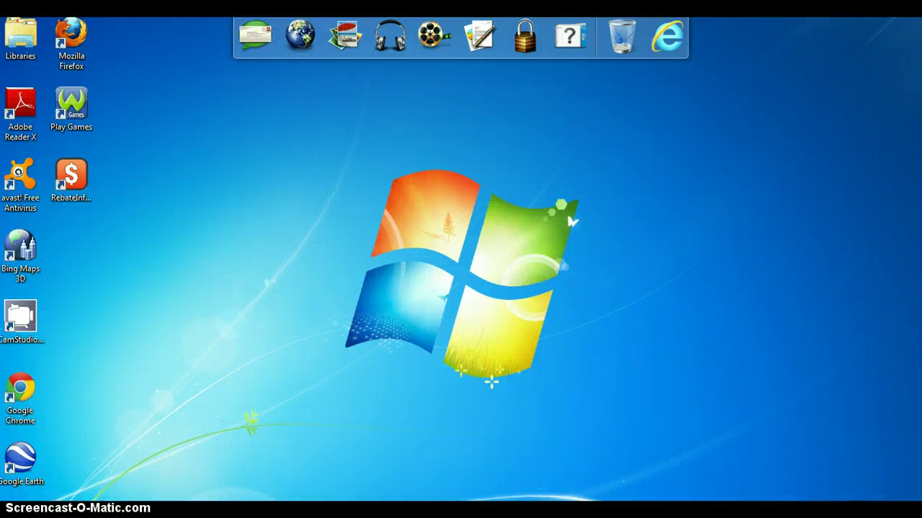
Launch CamStudio Recorder from its desktop shortcut
left_click(421, 424)
left_click(366, 411)
left_click(50, 335)
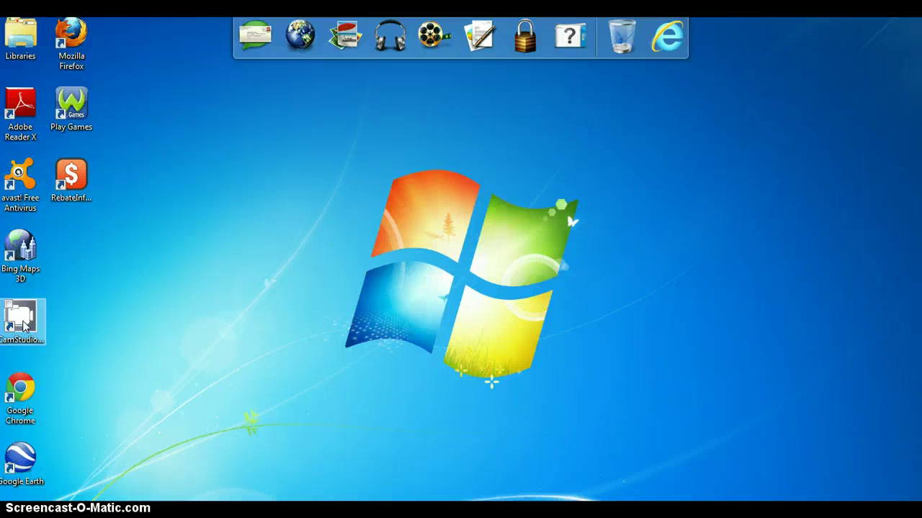
double_click(24, 329)
double_click(23, 332)
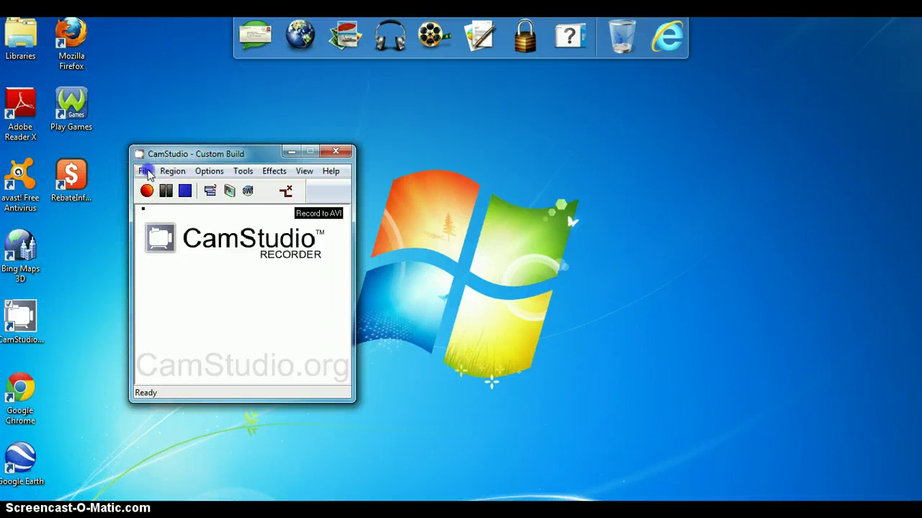
Browse the File and Region menus, leaving full-screen capture set, then show the Options list
left_click(146, 172)
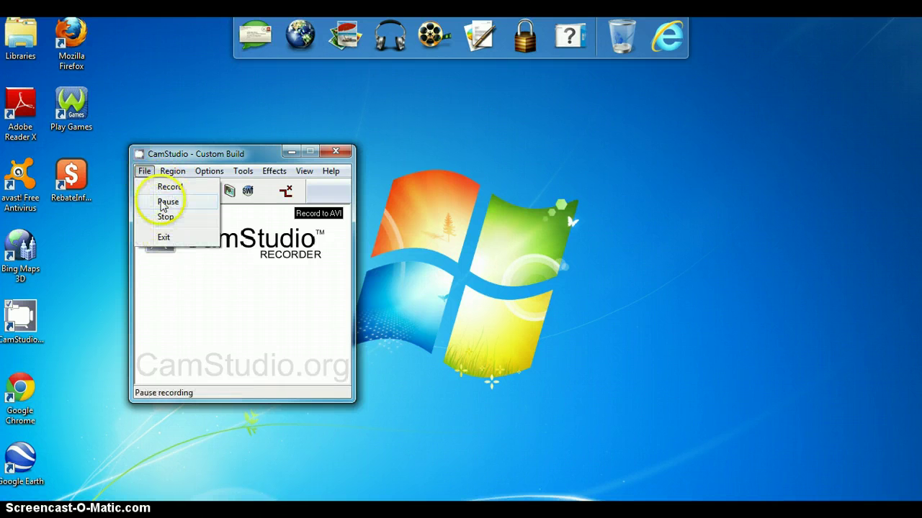
left_click(145, 171)
left_click(172, 172)
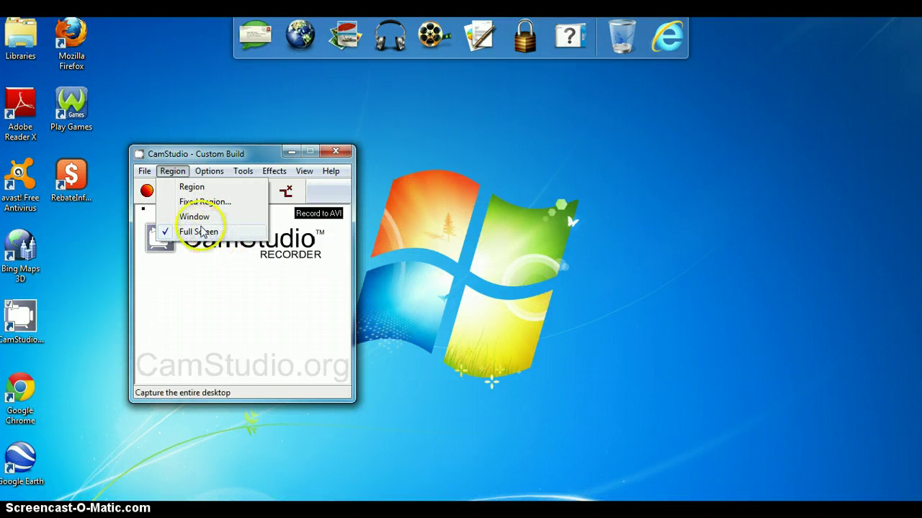
left_click(209, 172)
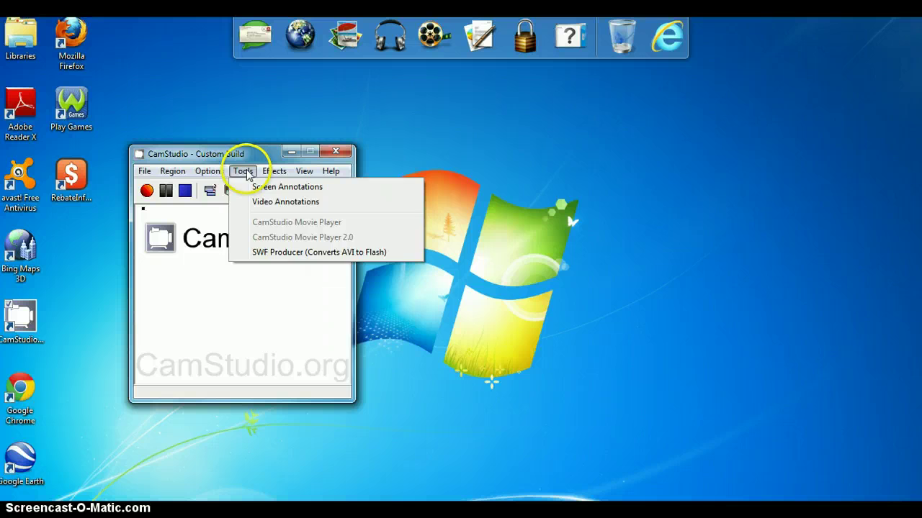
Choose Cinepak Codec by Radius as the compressor in Video Options
left_click(232, 187)
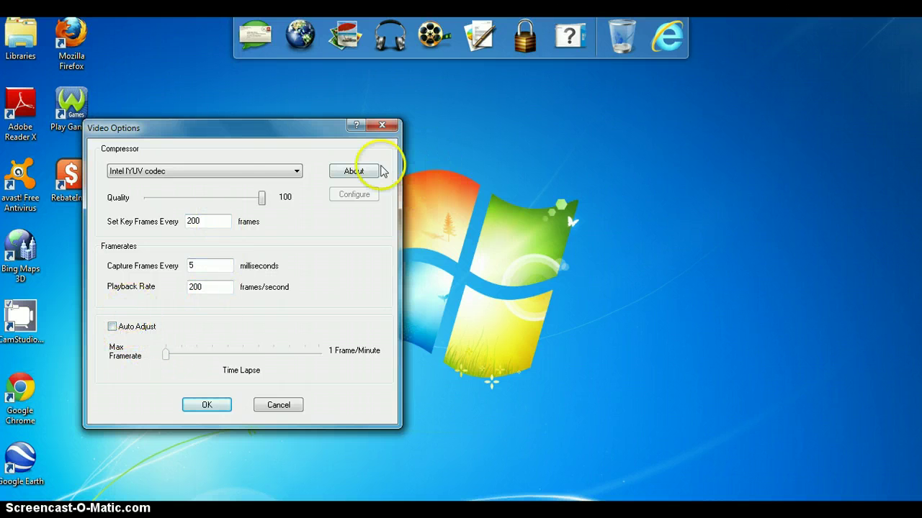
left_click(246, 171)
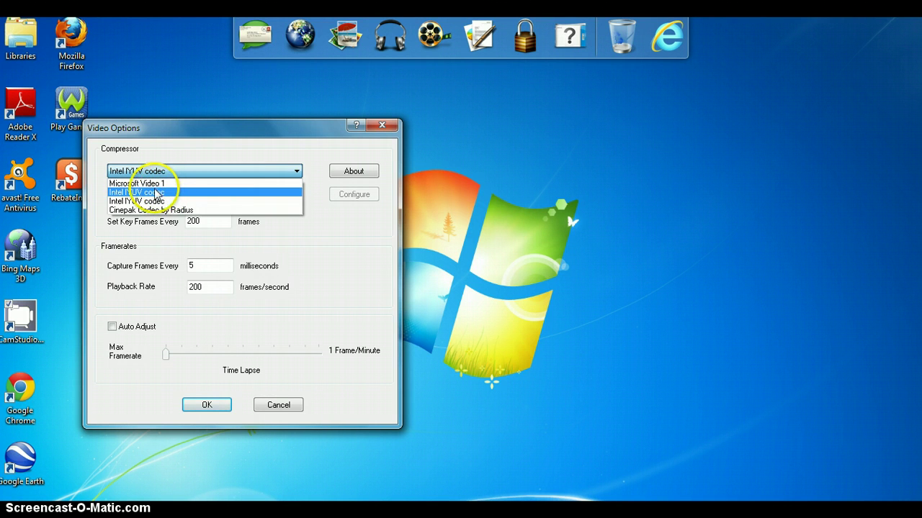
left_click(146, 210)
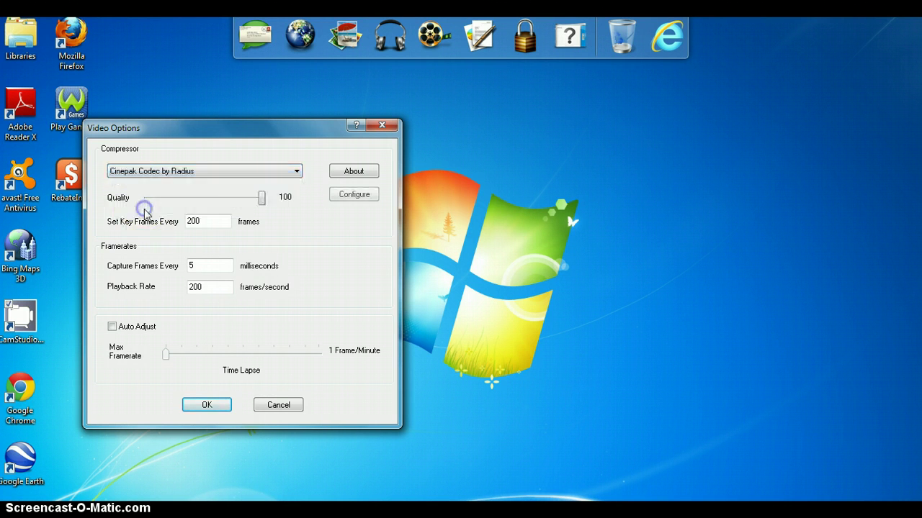
Confirm the Cinepak video settings and try the custom and file-based cursor choices
left_click(216, 406)
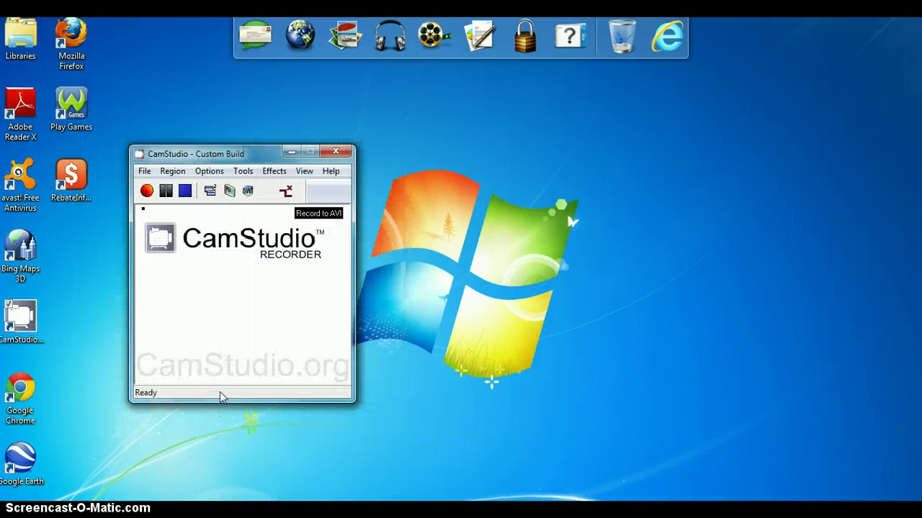
left_click(209, 172)
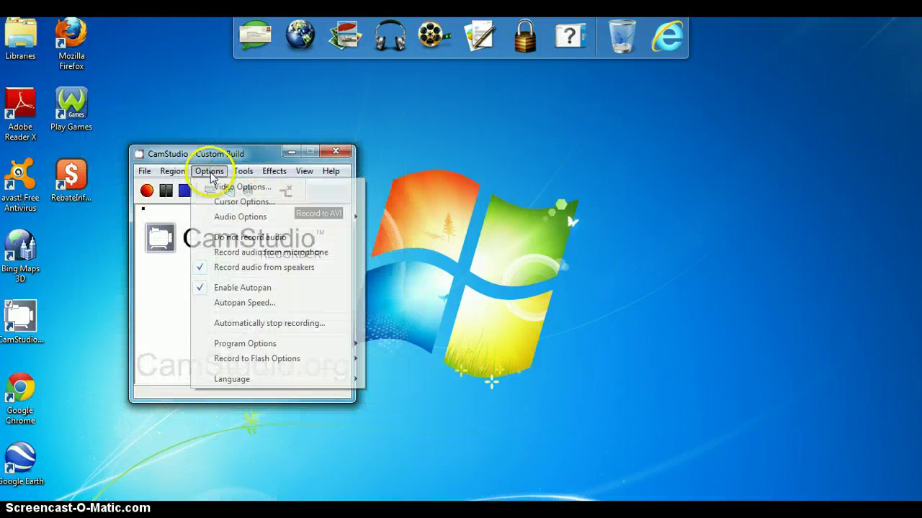
left_click(240, 203)
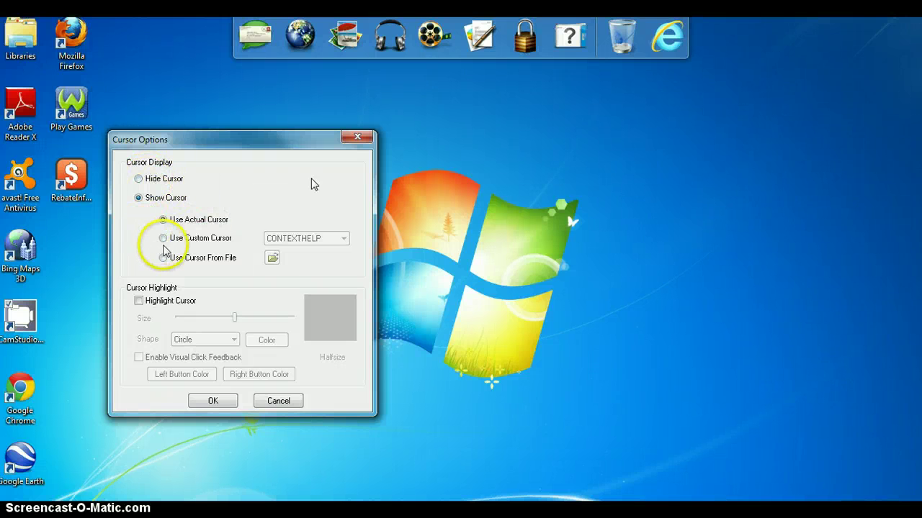
left_click(166, 241)
left_click(342, 239)
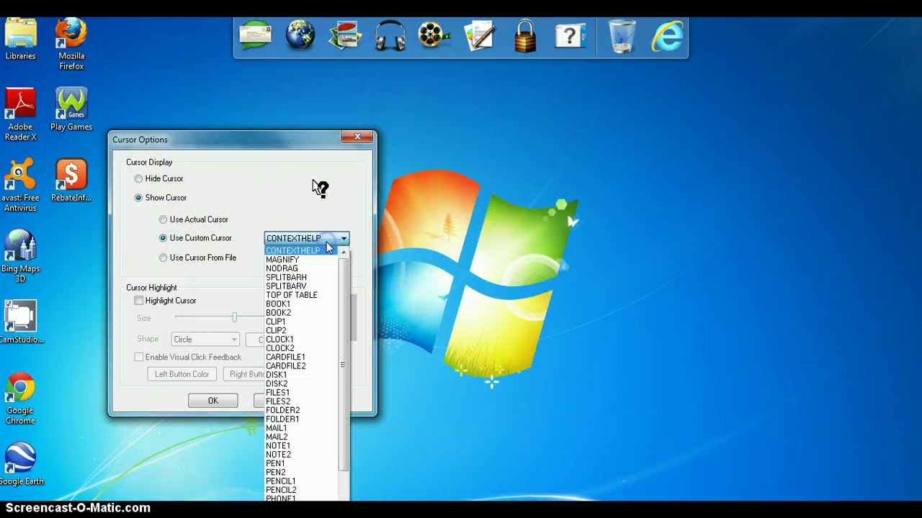
left_click(324, 239)
left_click(188, 257)
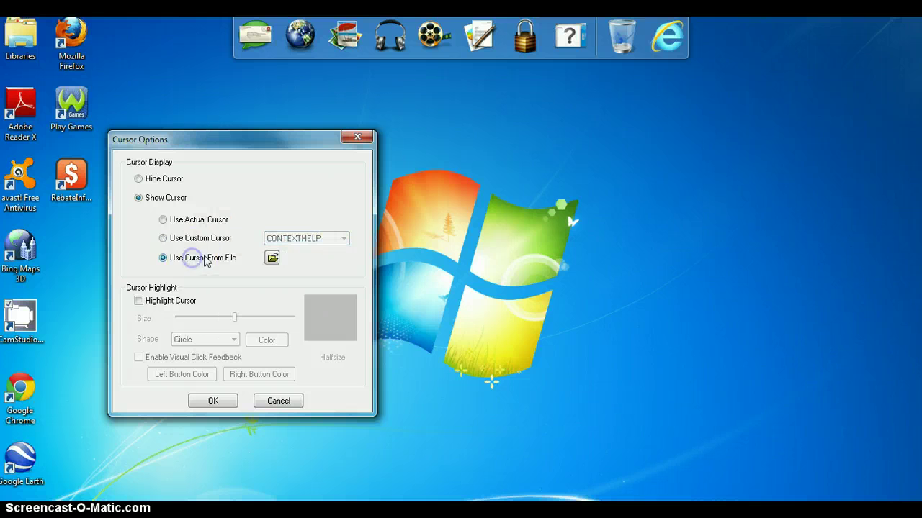
Record the actual cursor with highlighting at maximum size in dark green
left_click(179, 221)
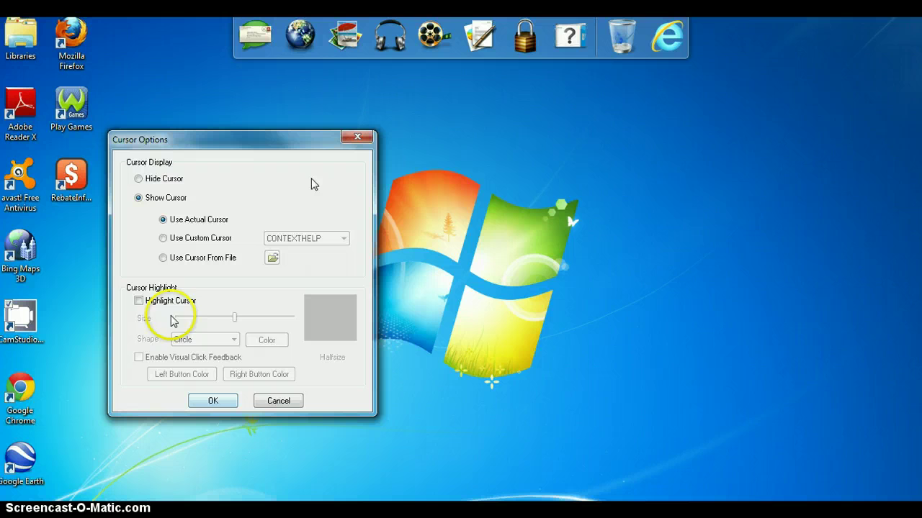
left_click(138, 300)
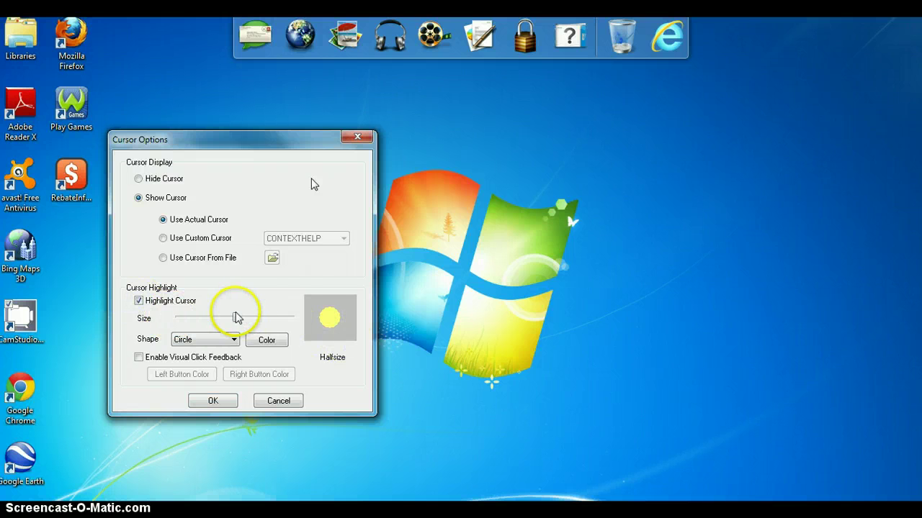
left_click_drag(236, 318, 293, 321)
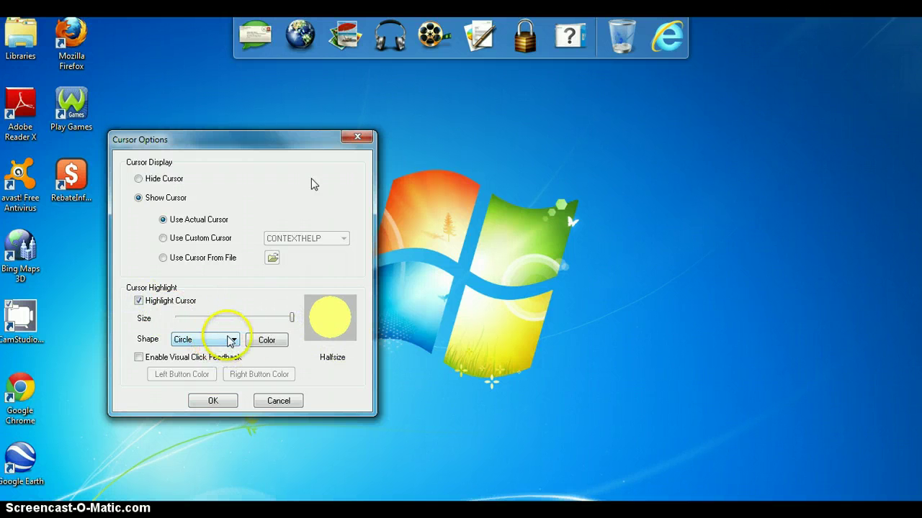
left_click(266, 340)
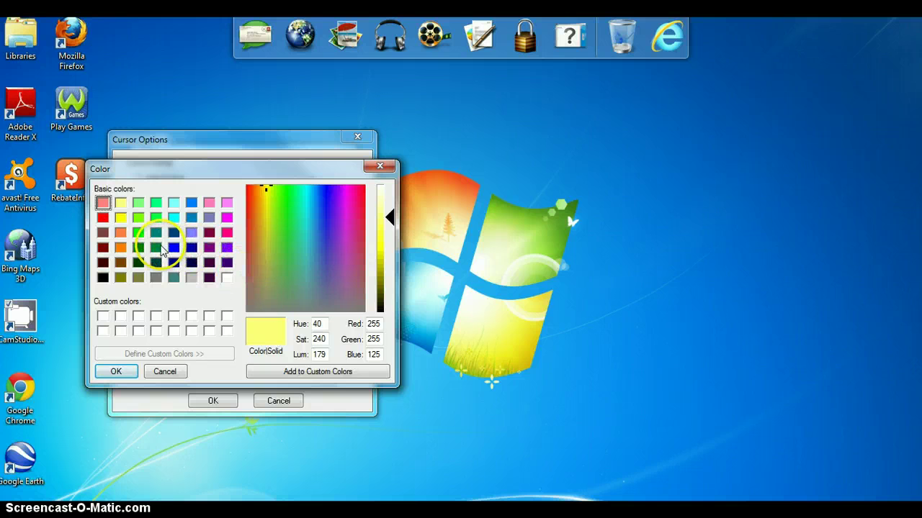
left_click(155, 247)
left_click(116, 371)
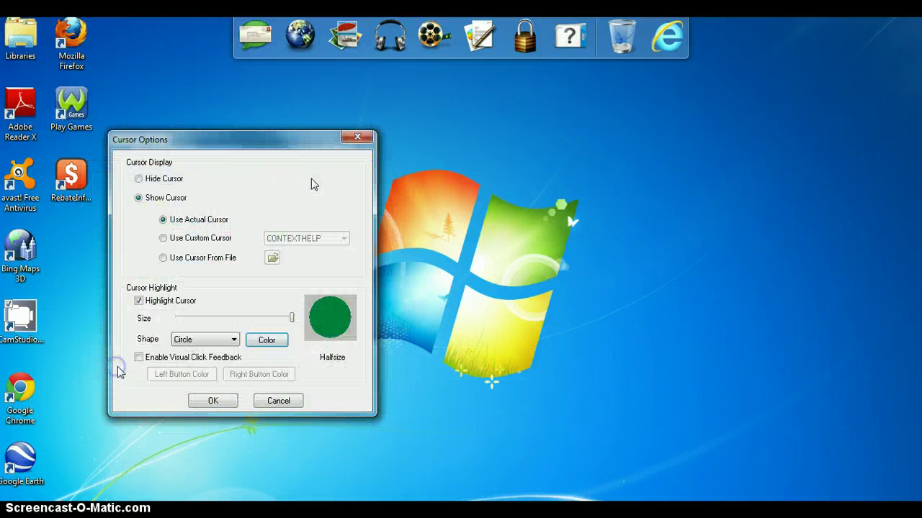
Save the green cursor highlight settings, glance at Tools, and reopen the Options list
left_click(213, 401)
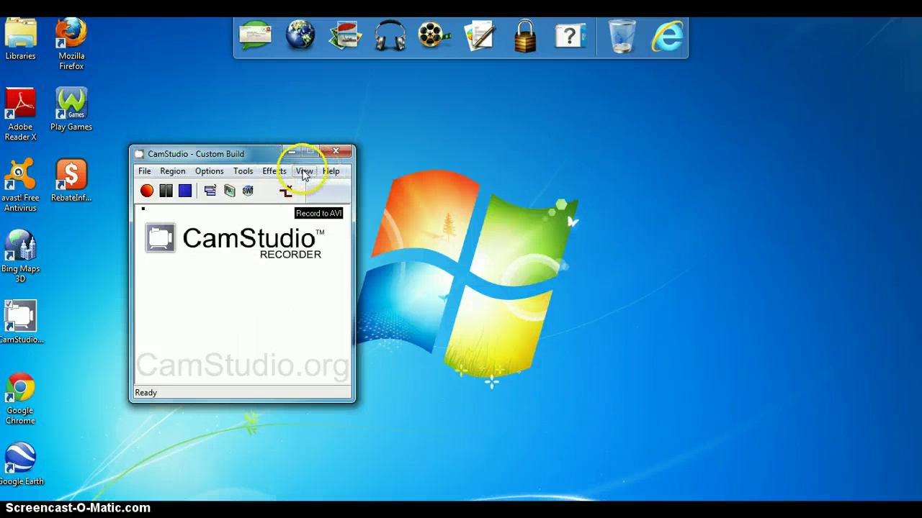
left_click(243, 171)
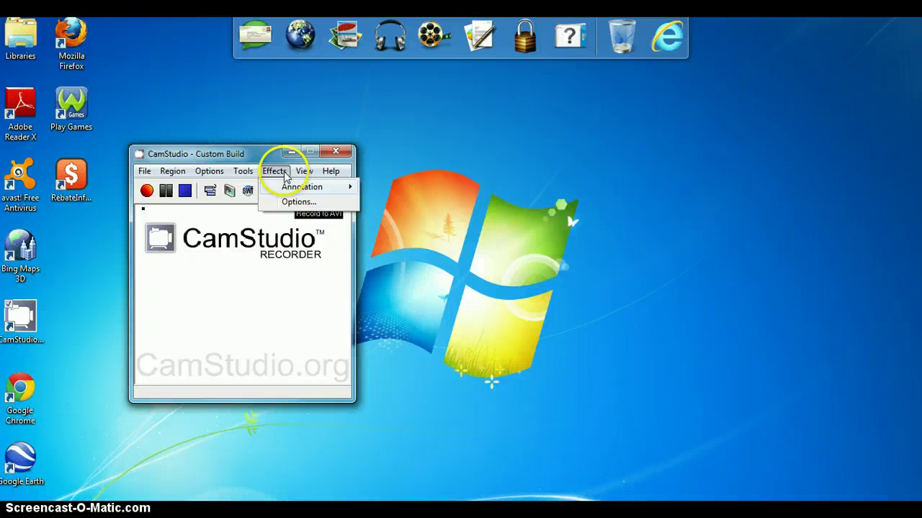
left_click(209, 171)
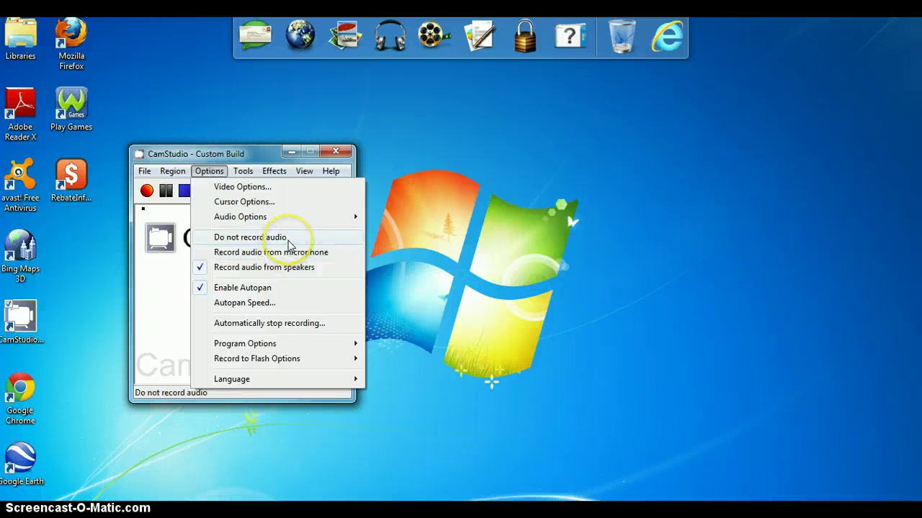
Close the Options list without changing anything
left_click(377, 249)
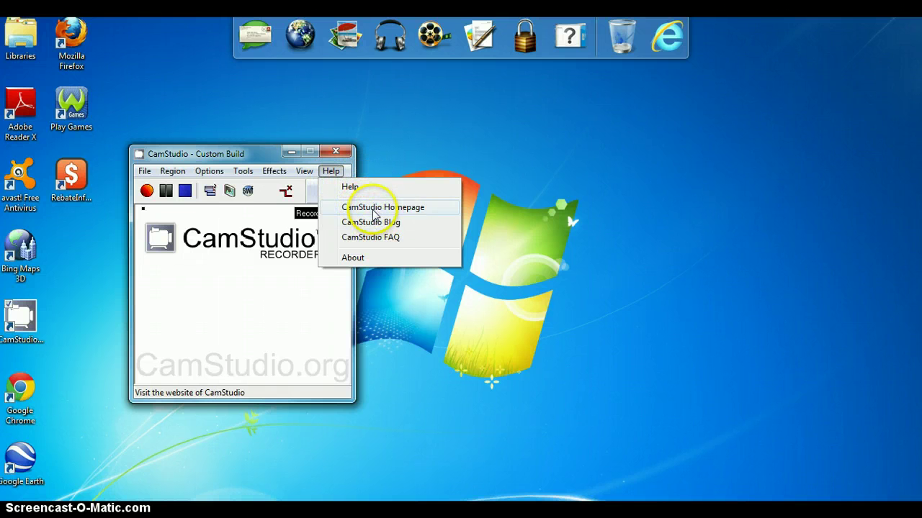
Show the About dialog for CamStudio Recorder version 2.6 (build r294)
left_click(356, 260)
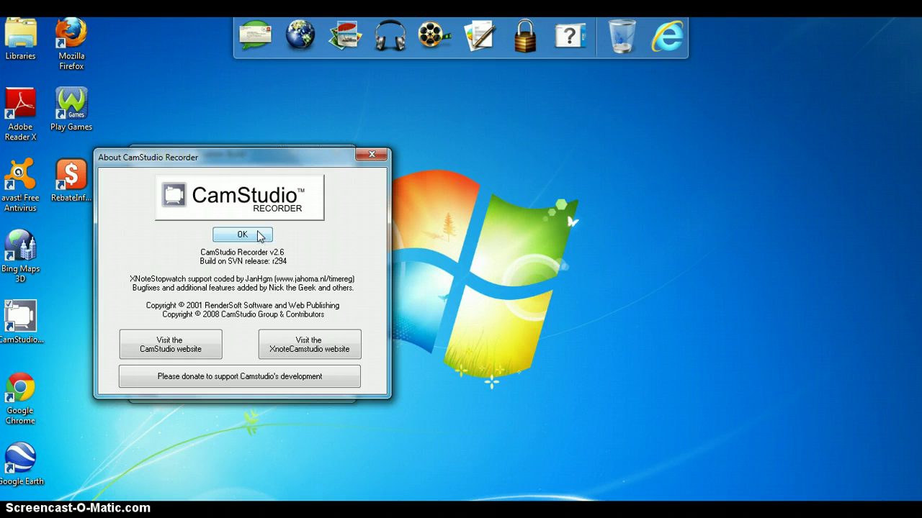
left_click_drag(259, 236, 151, 239)
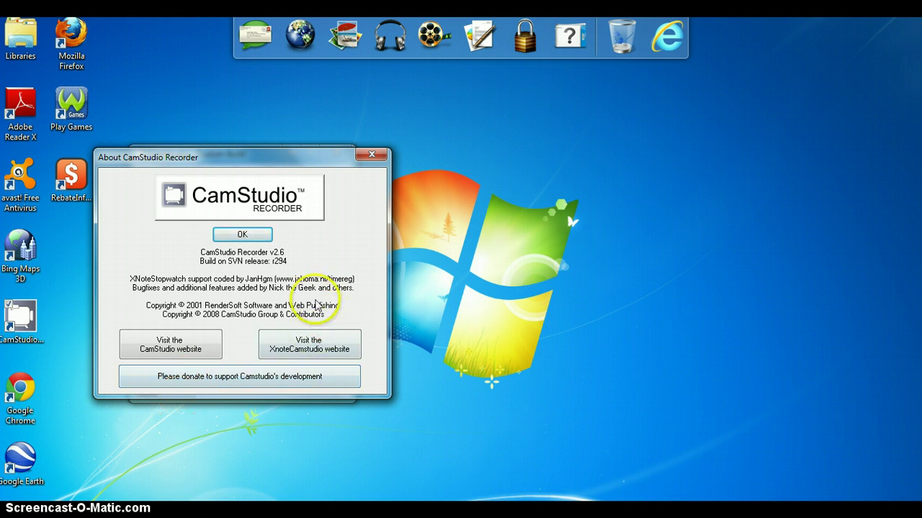
left_click(254, 238)
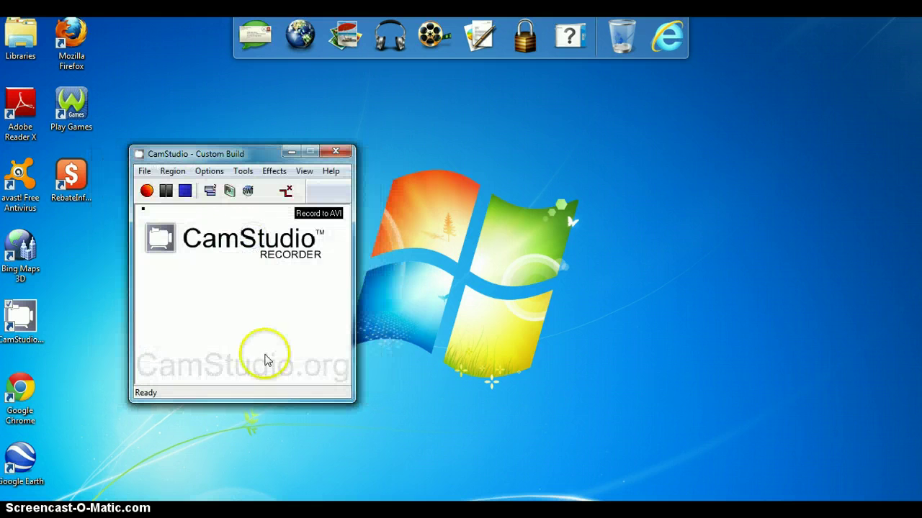